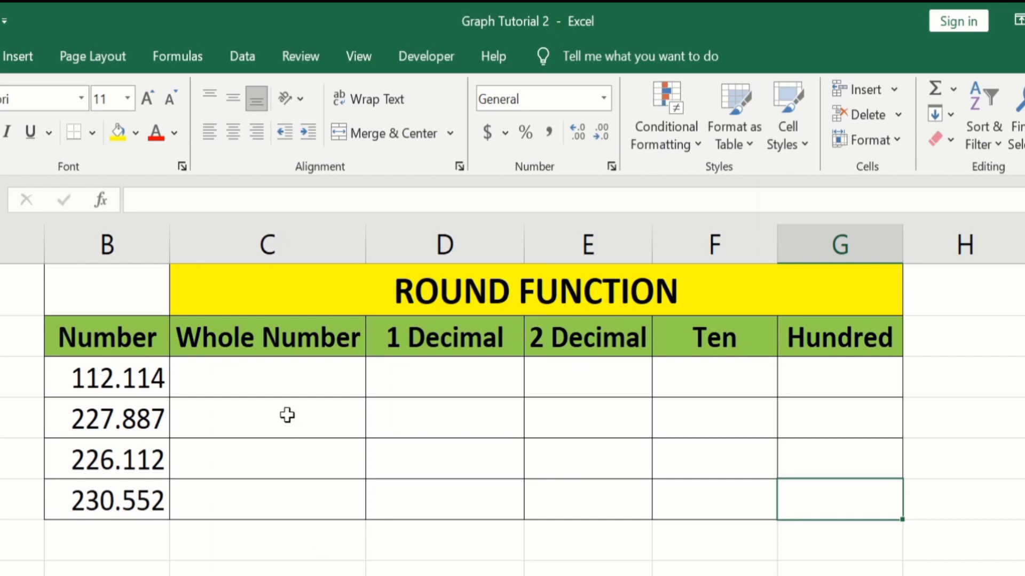
# - Enter =ROUND(B3,0) in the Whole Number cell beside 112.114 and fill it down to the 230.552 row
pyautogui.click(277, 387)
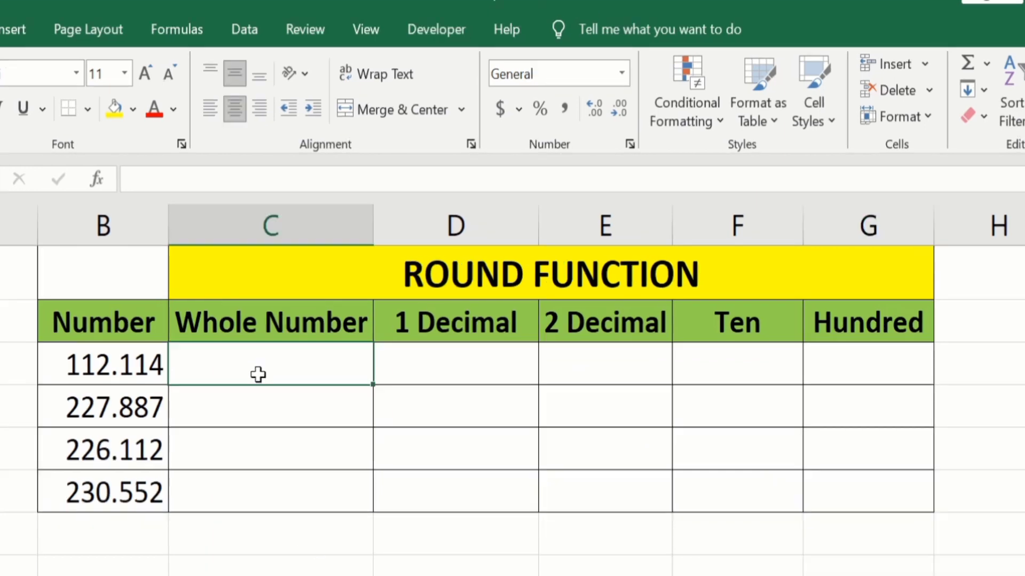
pyautogui.write('=')
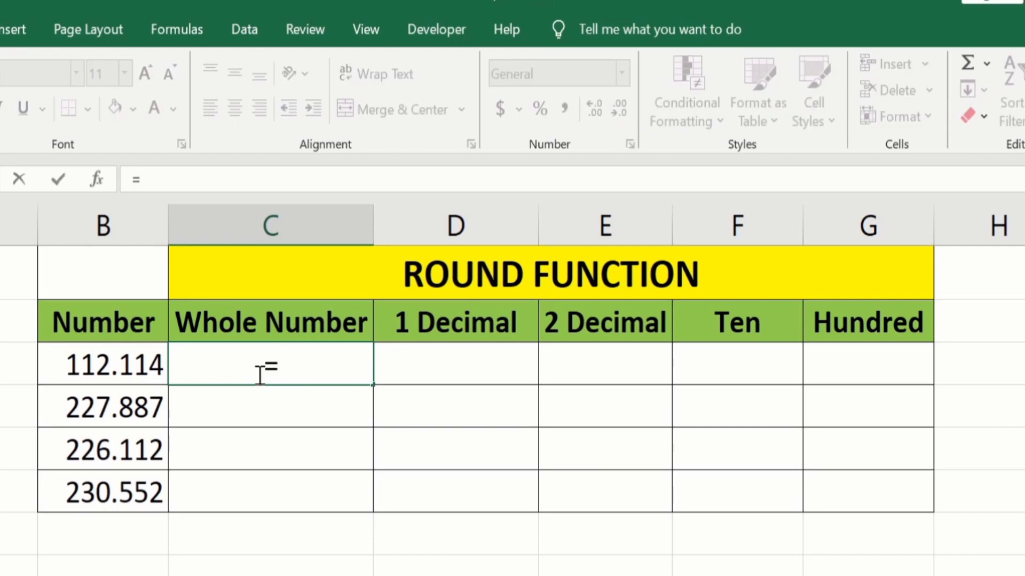
pyautogui.write('round')
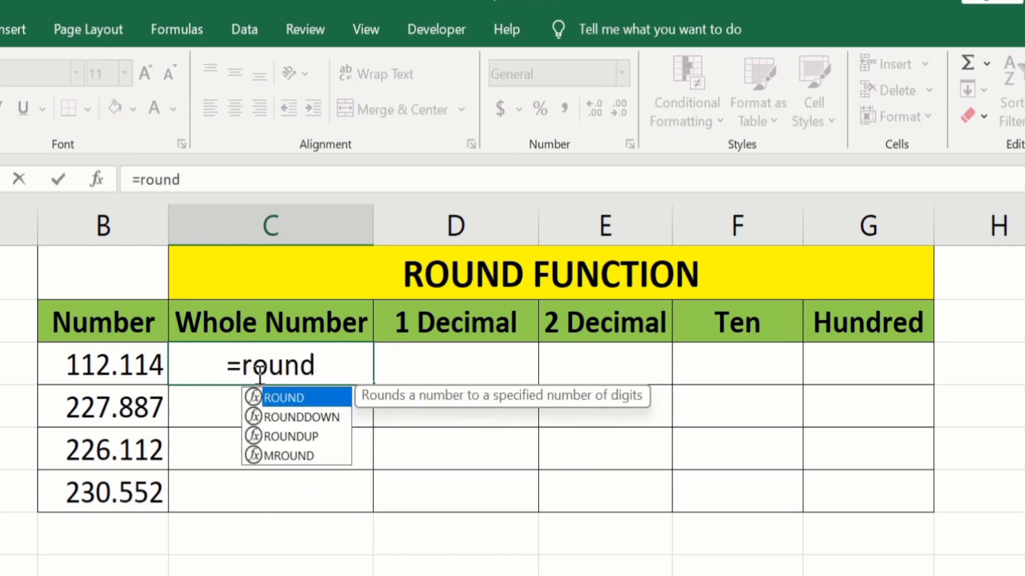
pyautogui.click(283, 397)
pyautogui.press('Tab')
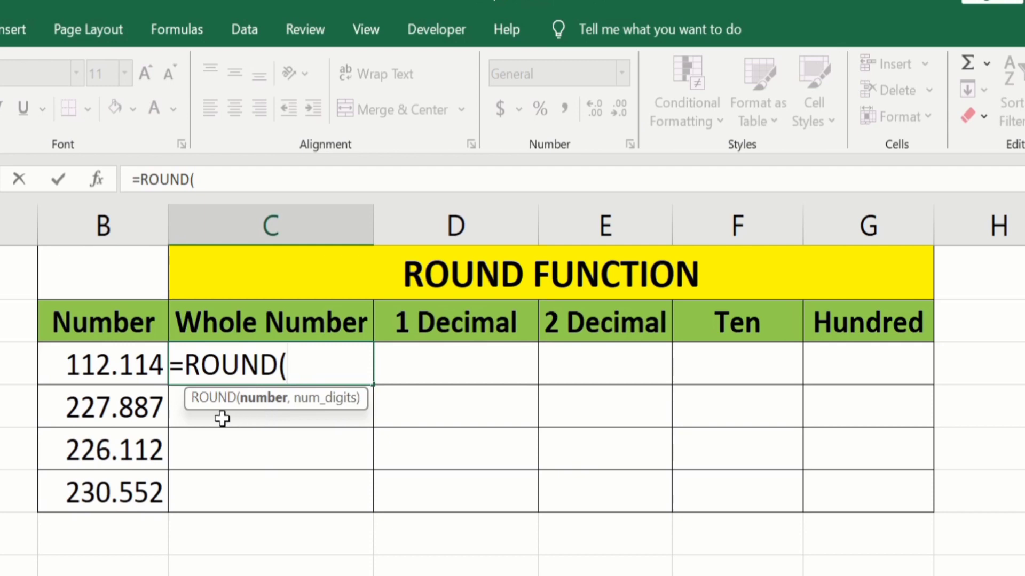
pyautogui.click(109, 372)
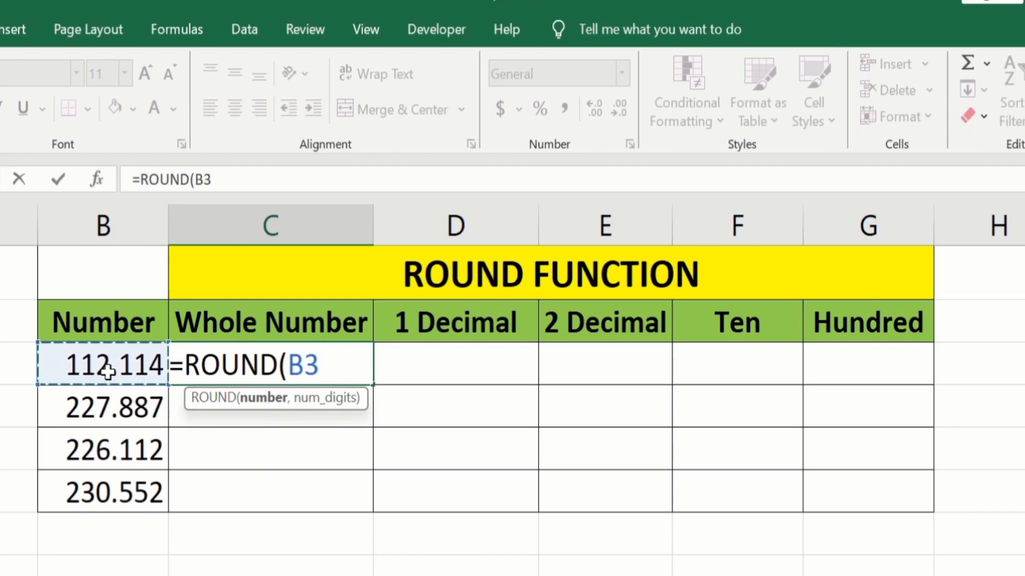
pyautogui.write(',')
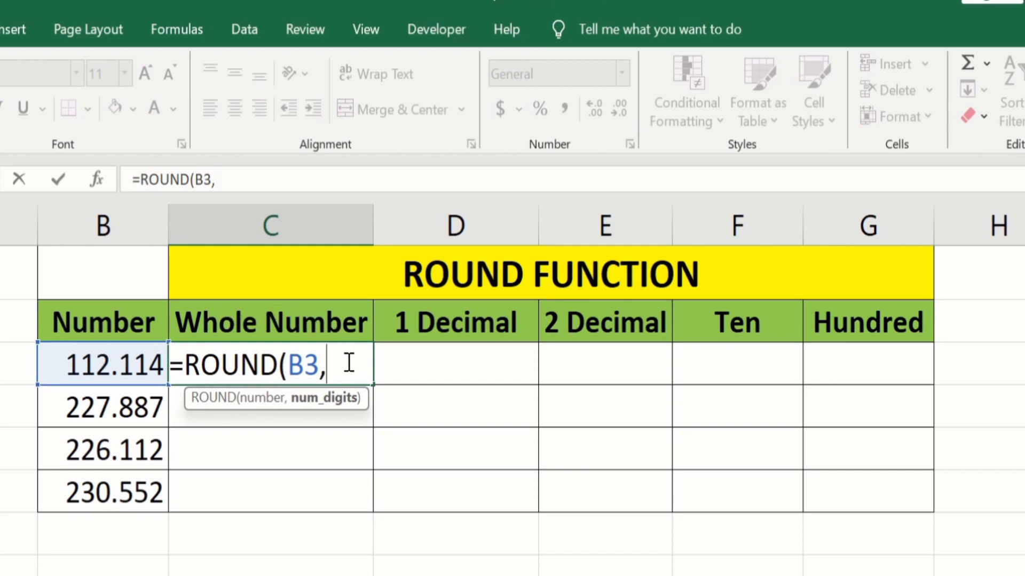
pyautogui.write('0)')
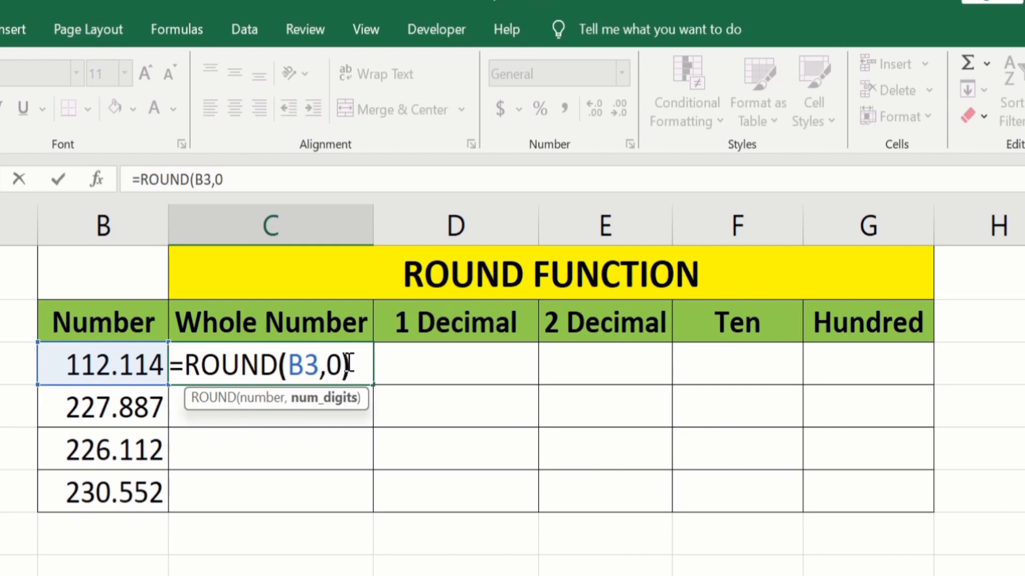
pyautogui.press('Return')
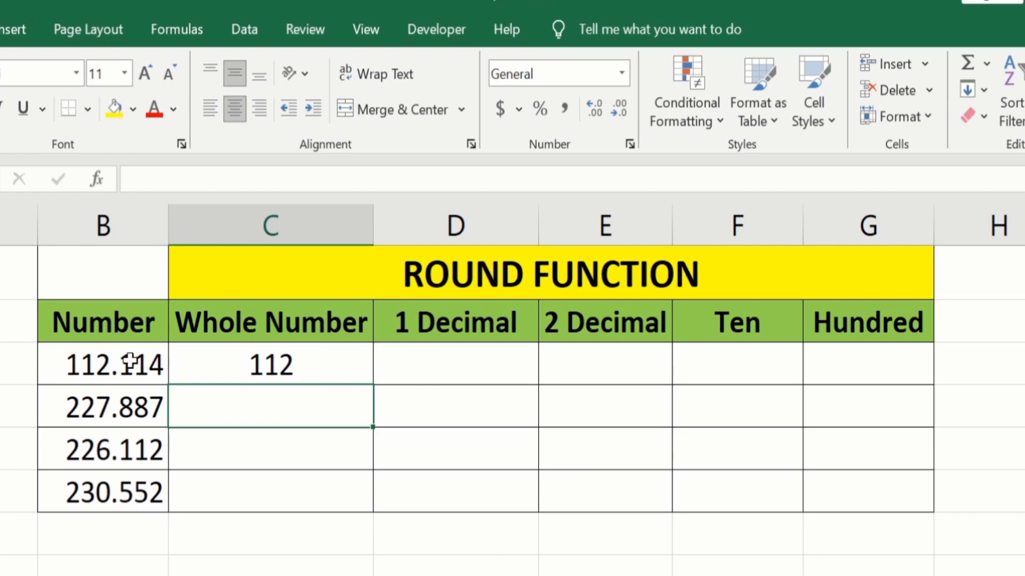
pyautogui.click(323, 364)
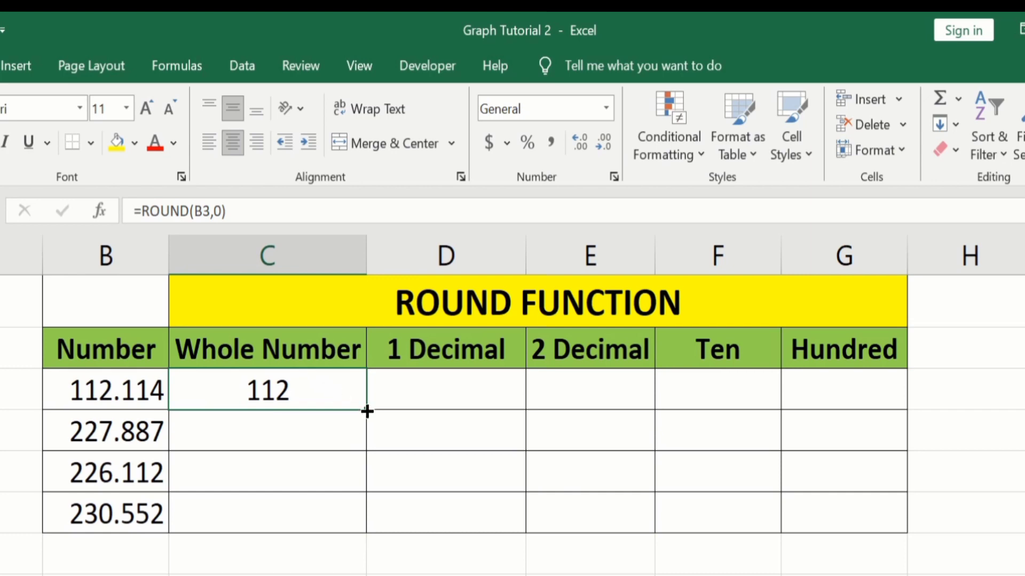
pyautogui.moveTo(367, 411); pyautogui.dragTo(370, 526)
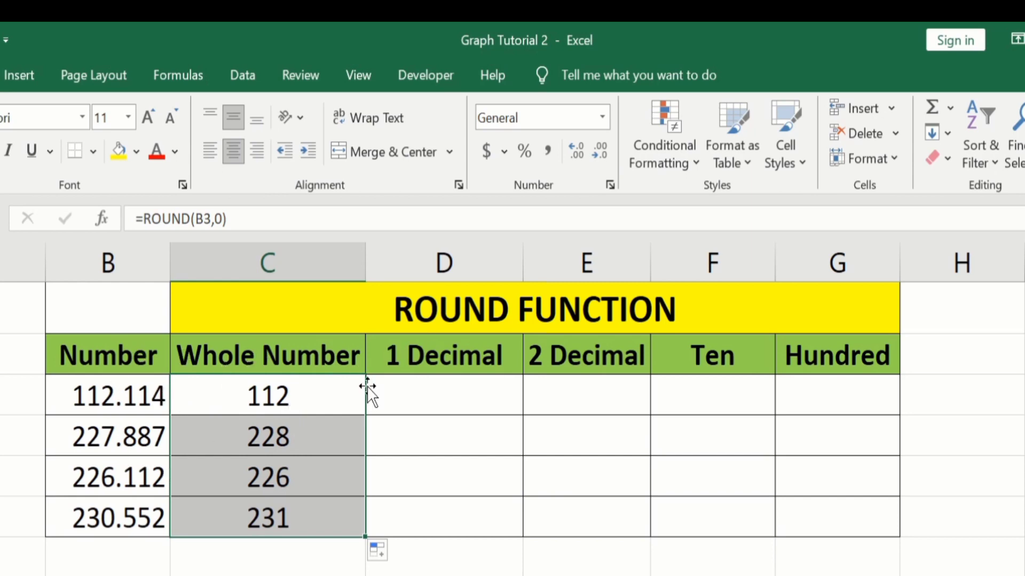
# - Enter =ROUND(B3,1) in the 1 Decimal cell for the first number
pyautogui.click(413, 397)
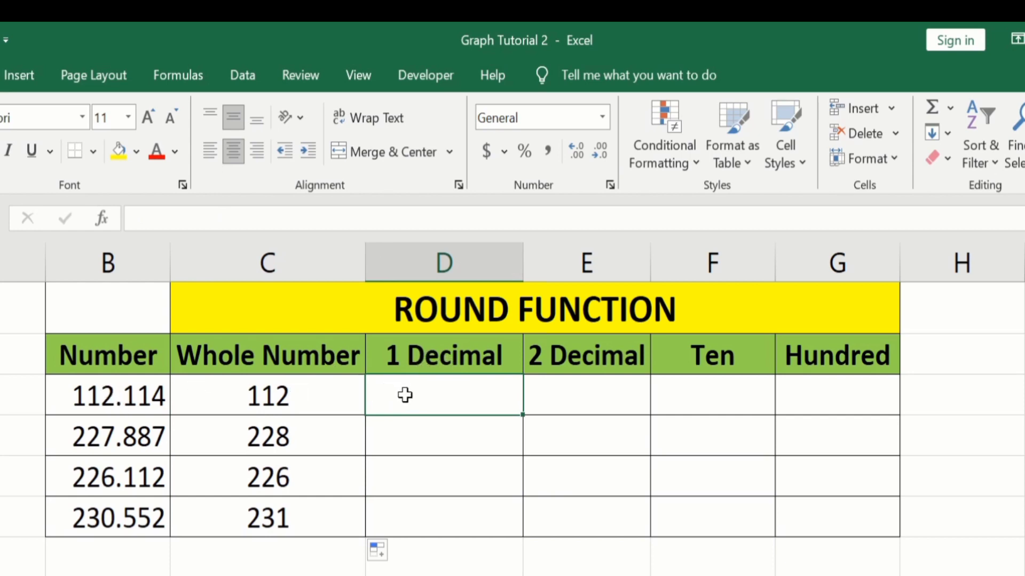
pyautogui.write('=')
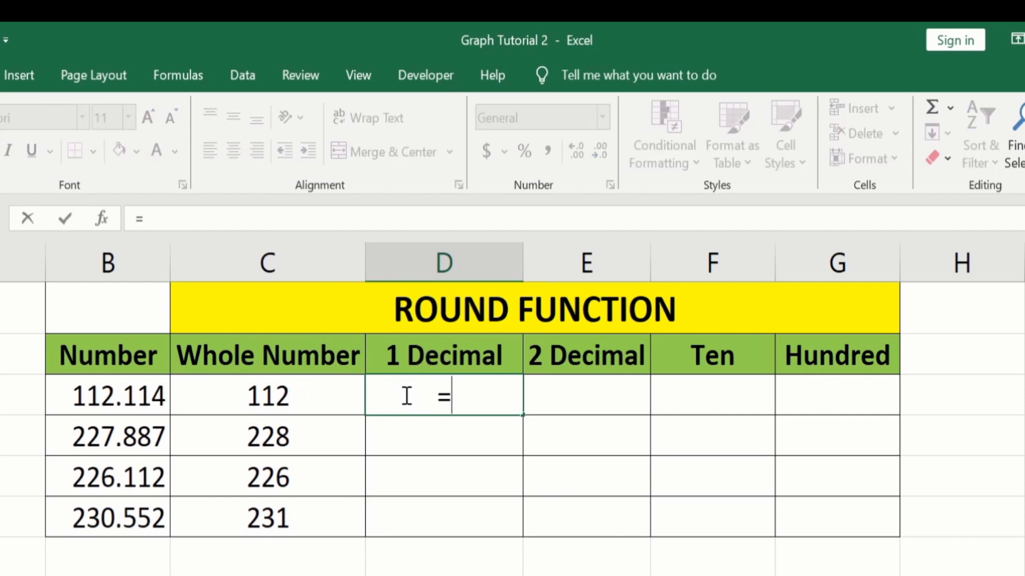
pyautogui.write('round')
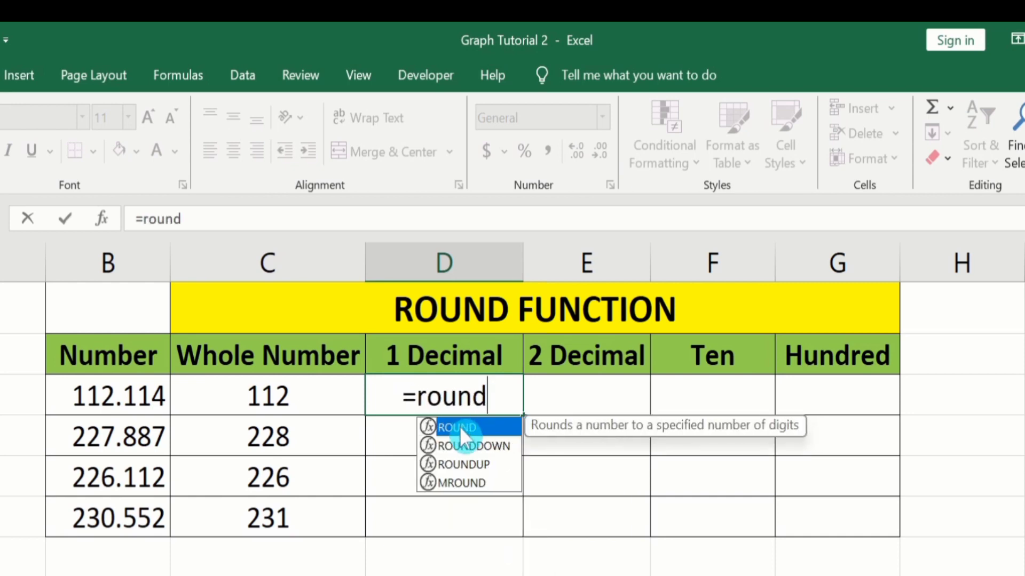
pyautogui.press('Tab')
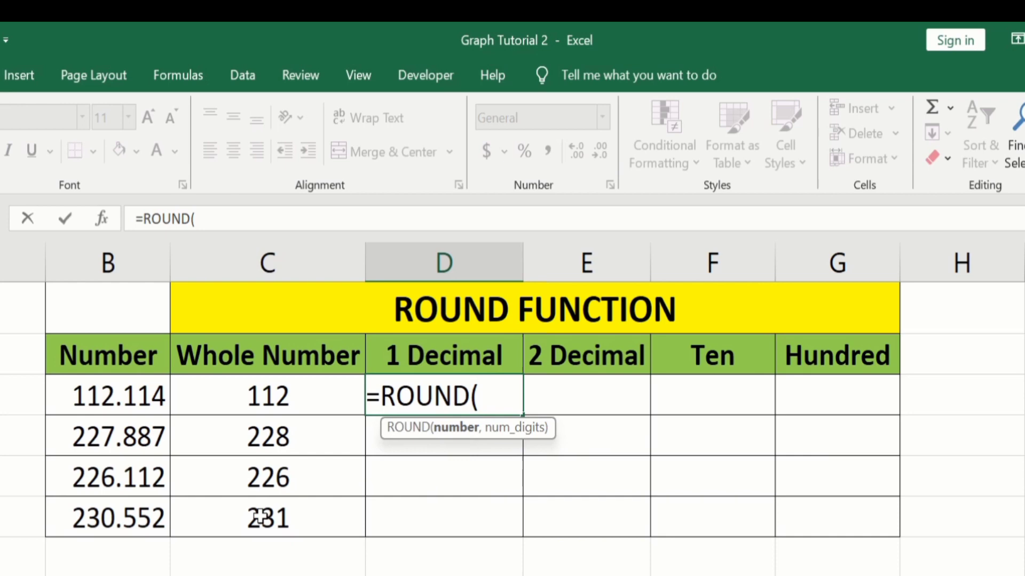
pyautogui.click(126, 400)
pyautogui.write(',')
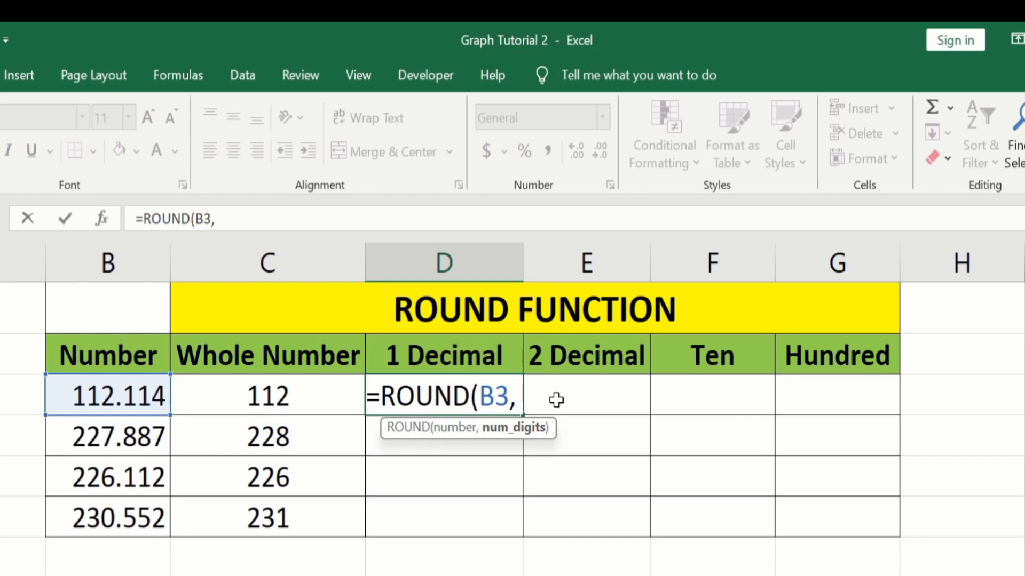
pyautogui.write('1')
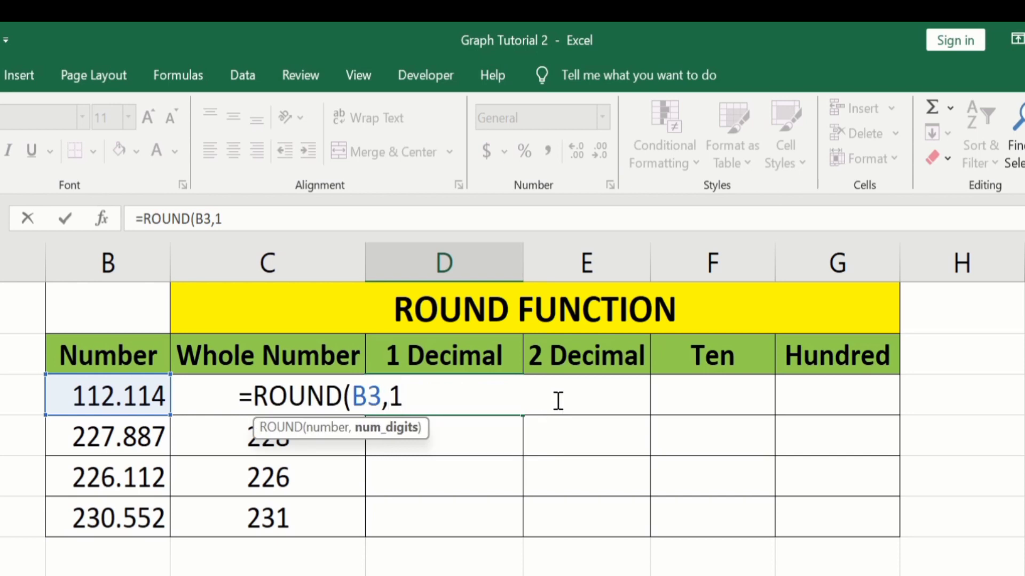
pyautogui.write(')')
pyautogui.press('Return')
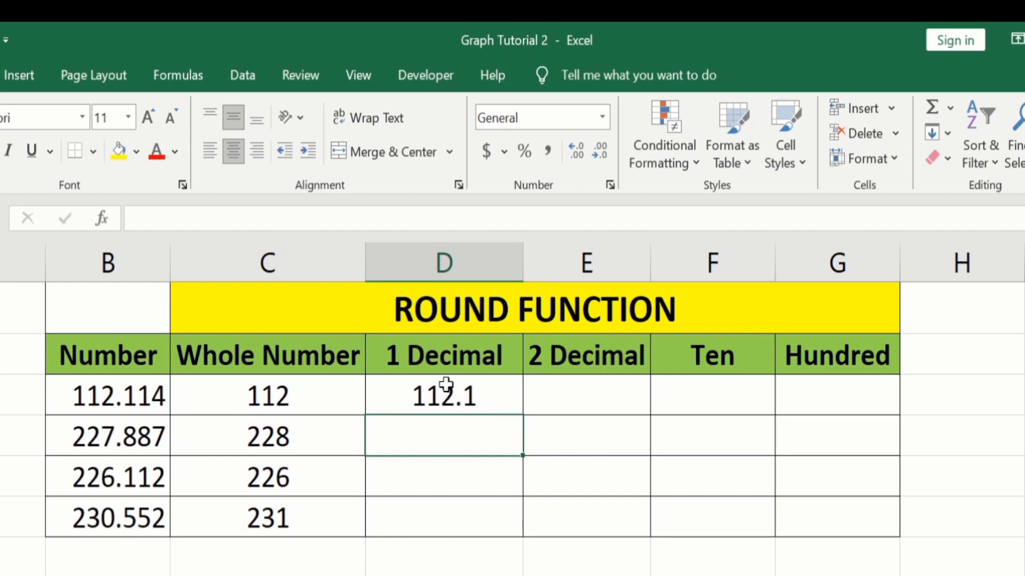
# - Enter =ROUND(B3,2) in the 2 Decimal cell for the first number
pyautogui.click(571, 396)
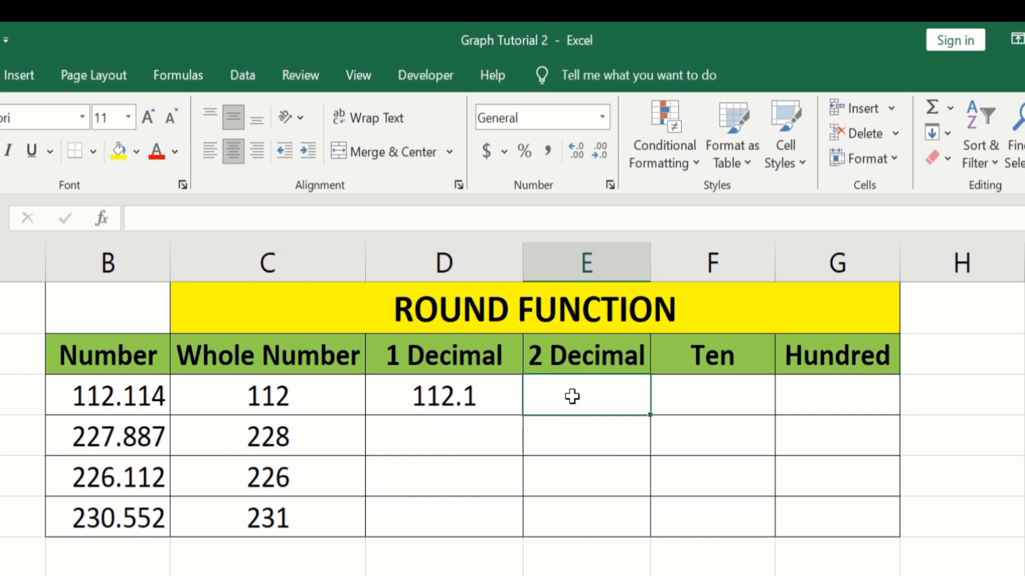
pyautogui.doubleClick(572, 396)
pyautogui.write('=')
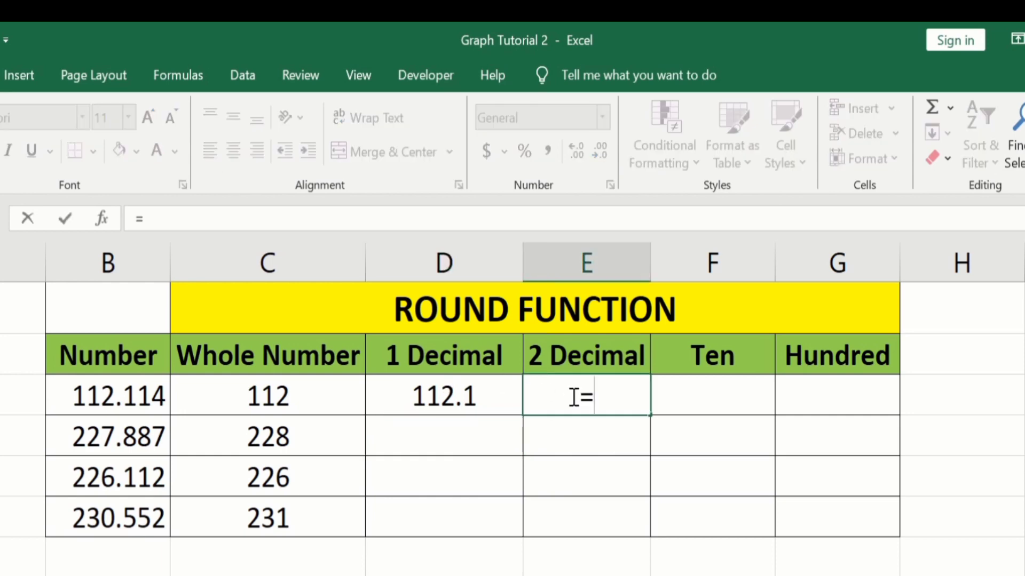
pyautogui.write('roun')
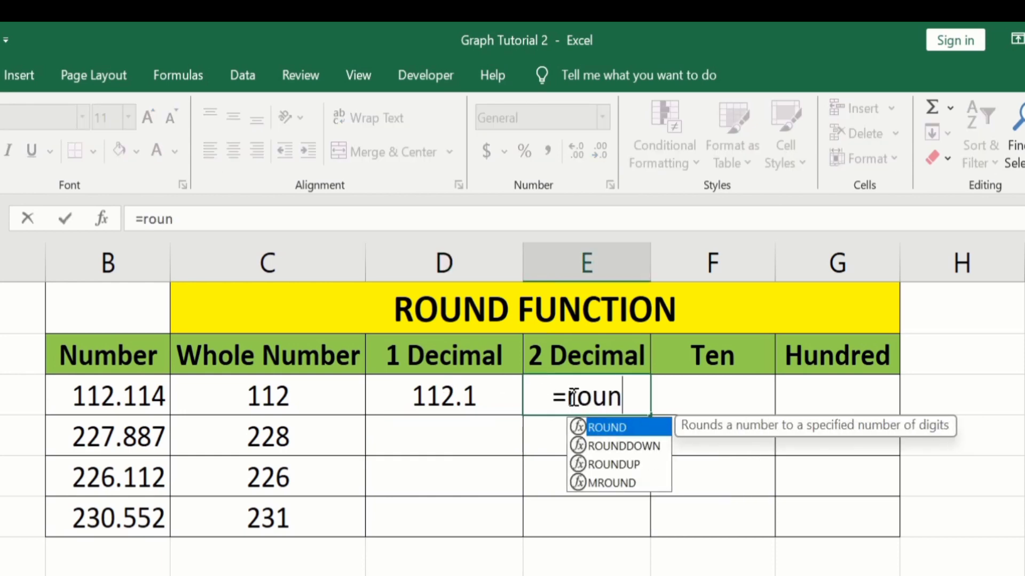
pyautogui.doubleClick(617, 424)
pyautogui.click(121, 405)
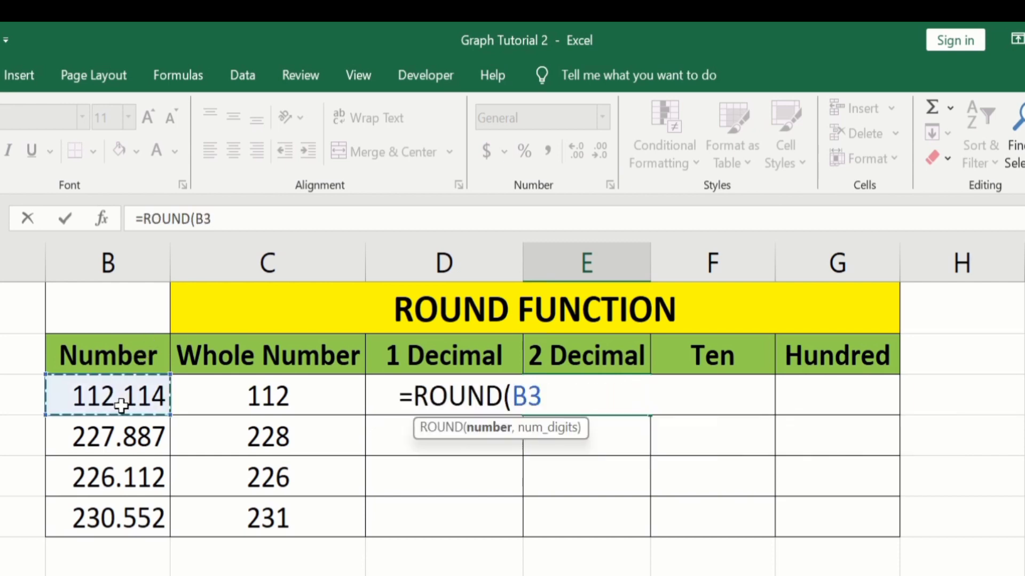
pyautogui.write(',')
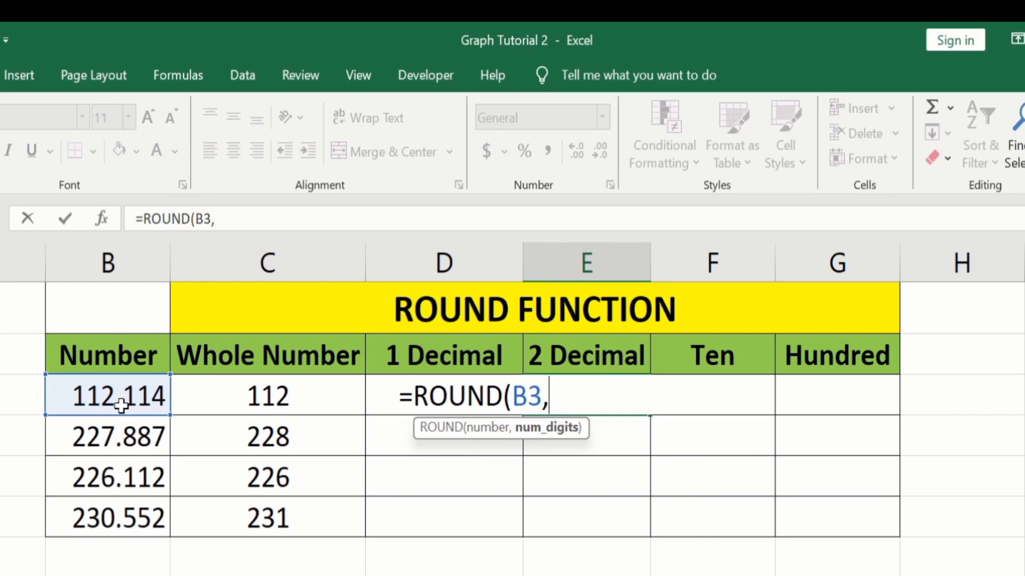
pyautogui.write('2')
pyautogui.write(')')
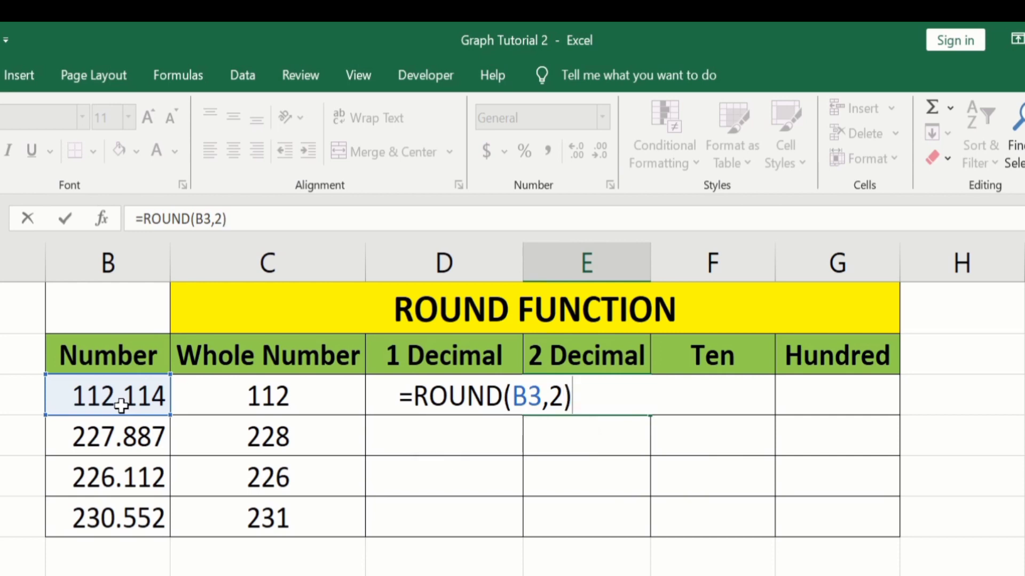
pyautogui.press('Return')
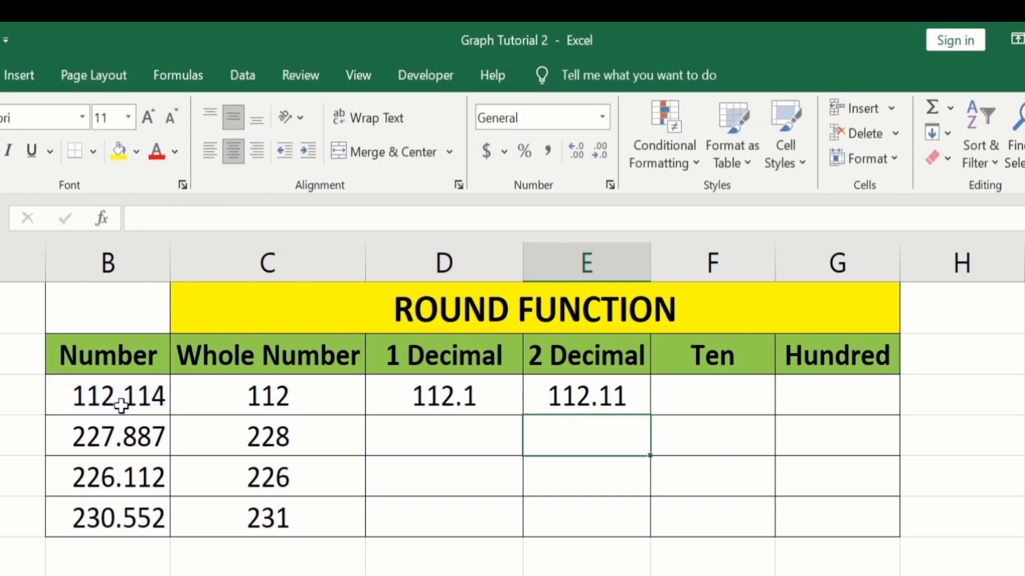
# - Fill the 1 Decimal and 2 Decimal formulas down to the last number row
pyautogui.click(494, 398)
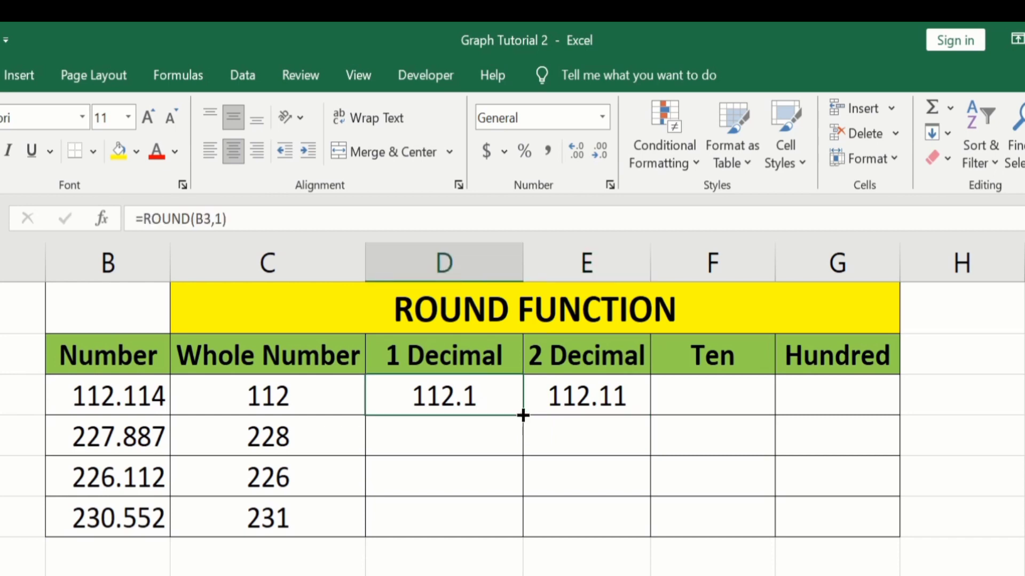
pyautogui.moveTo(522, 416); pyautogui.dragTo(523, 538)
pyautogui.click(628, 395)
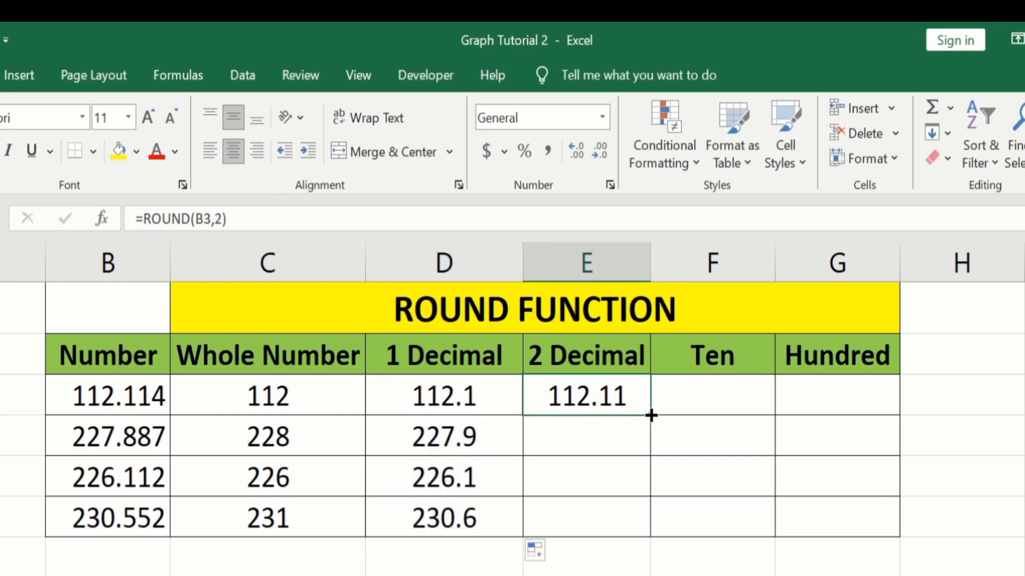
pyautogui.moveTo(650, 415); pyautogui.dragTo(648, 538)
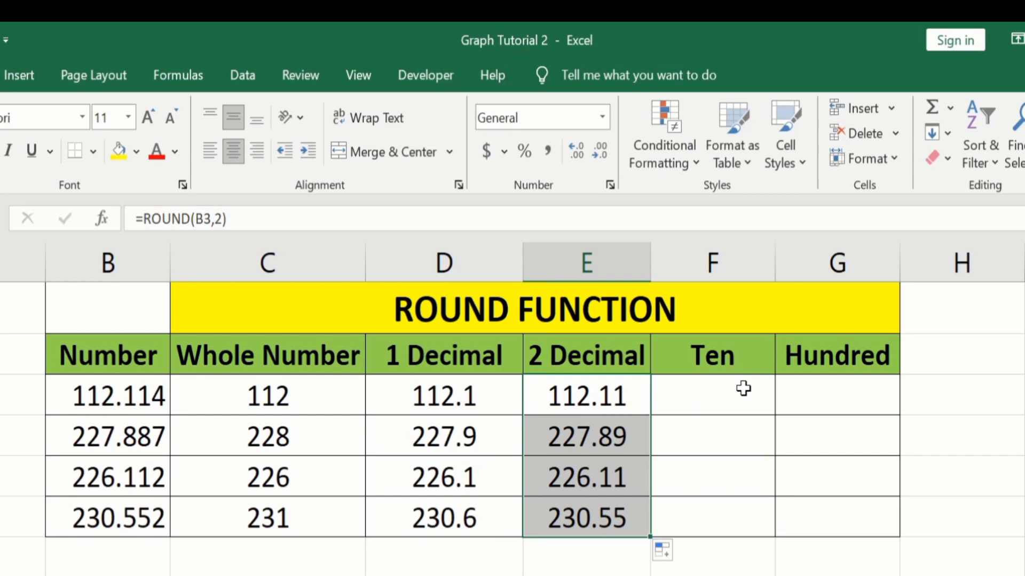
# - Enter =ROUND(B3,-1) in the Ten cell for the first number
pyautogui.click(713, 403)
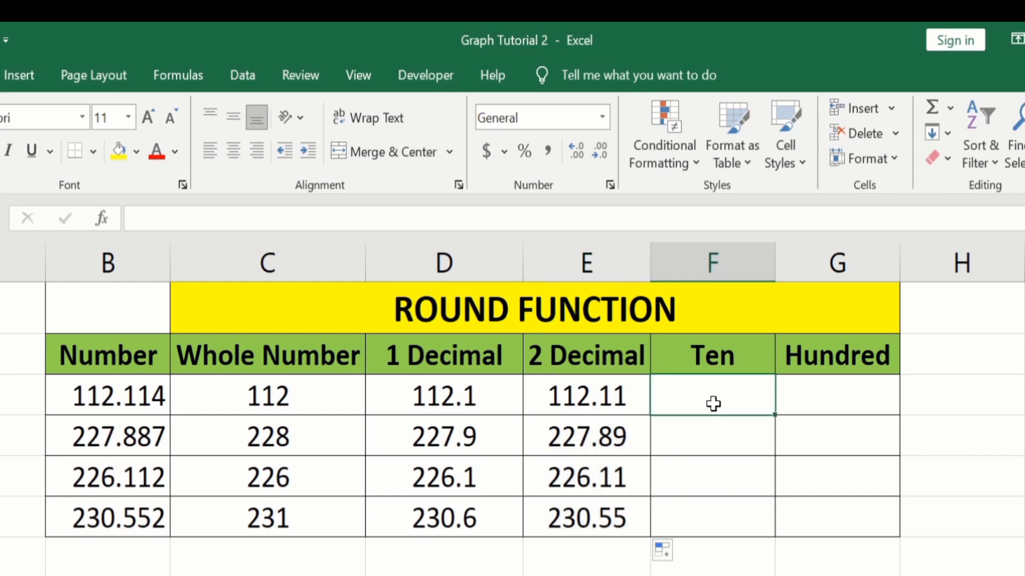
pyautogui.write('=')
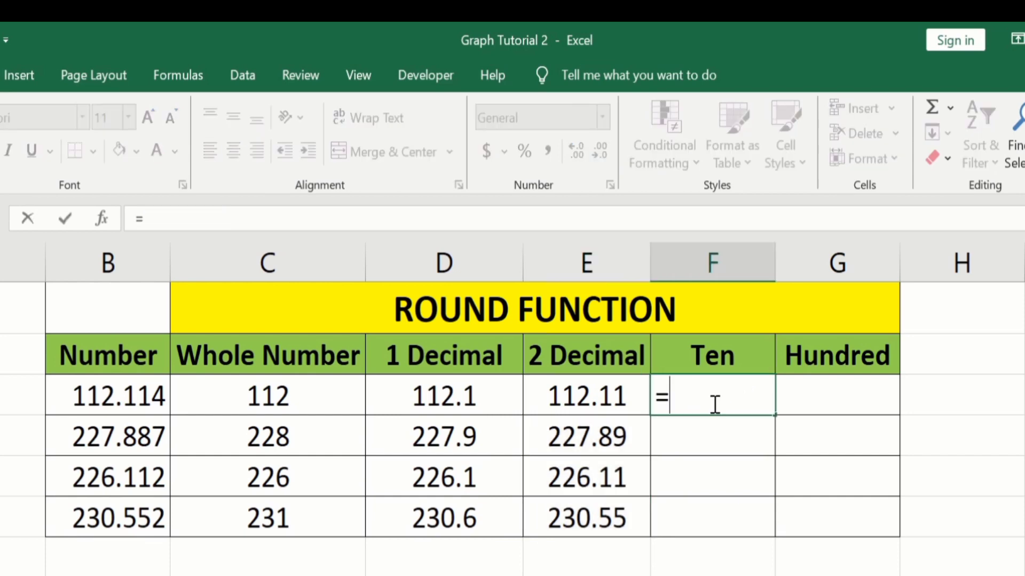
pyautogui.write('round')
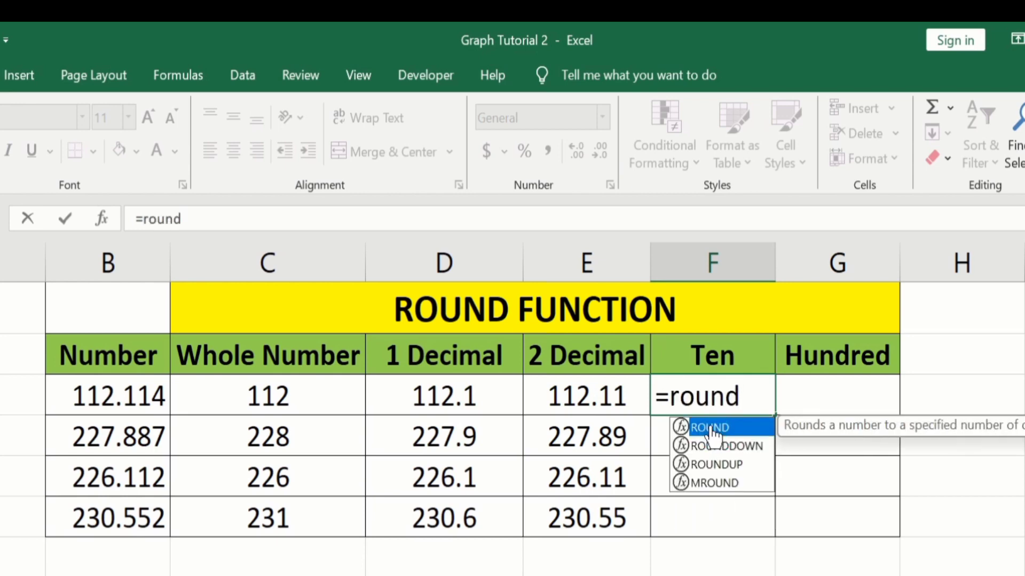
pyautogui.doubleClick(709, 426)
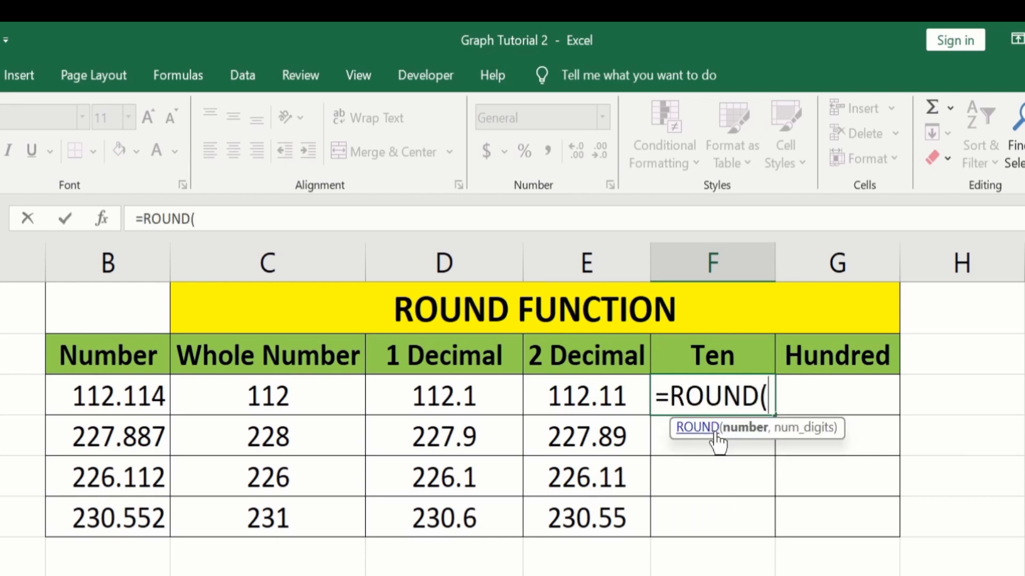
pyautogui.click(139, 395)
pyautogui.write(',')
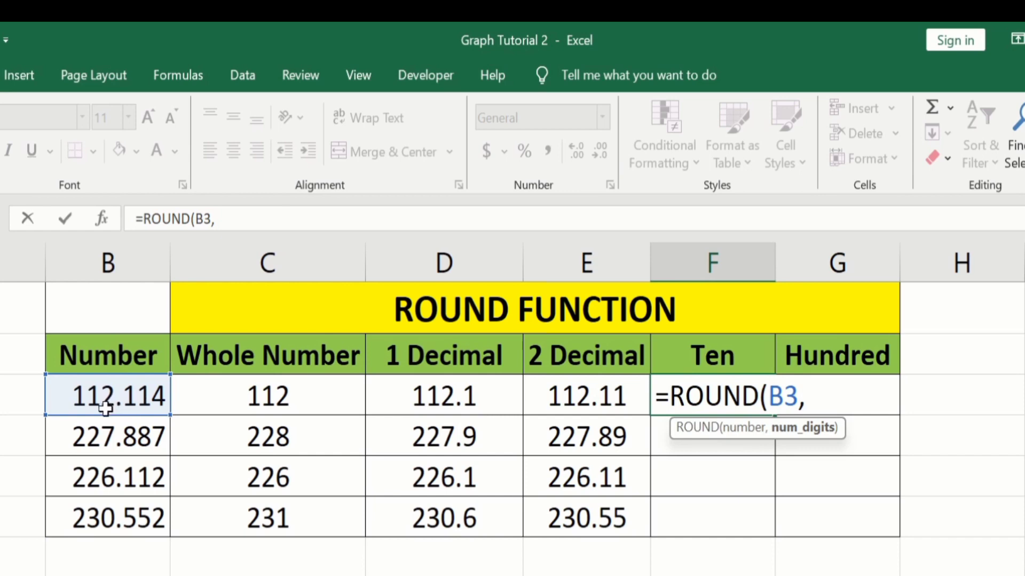
pyautogui.write('-1')
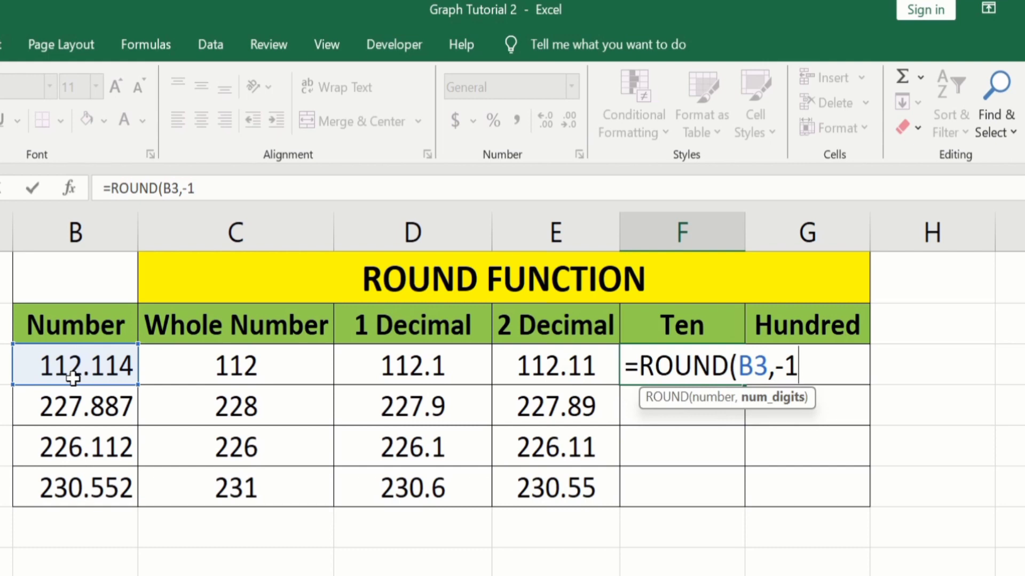
pyautogui.write(')')
pyautogui.press('Return')
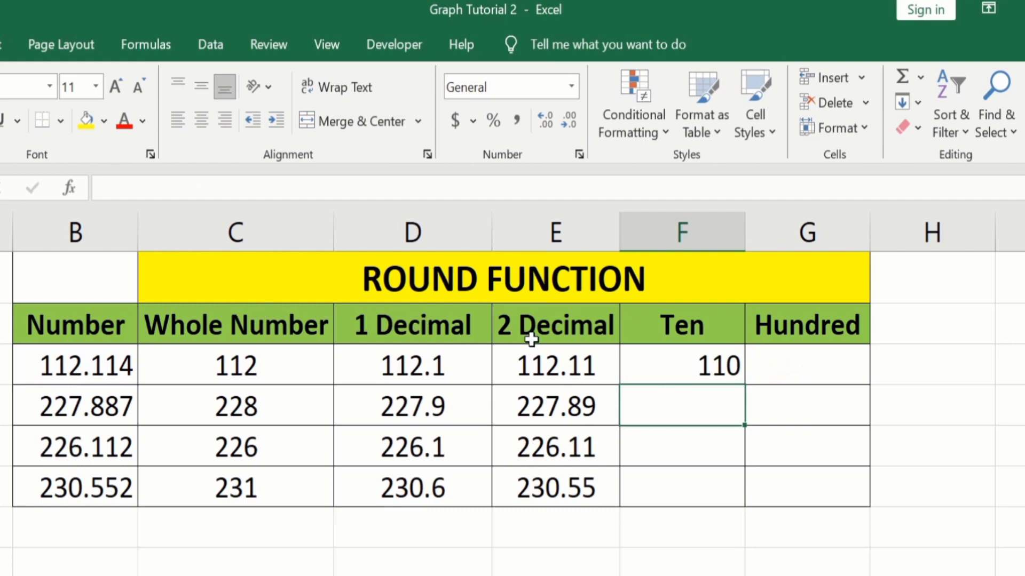
# - Enter =ROUND(B3,-2) in the Hundred cell for the first number
pyautogui.click(785, 364)
pyautogui.doubleClick(785, 364)
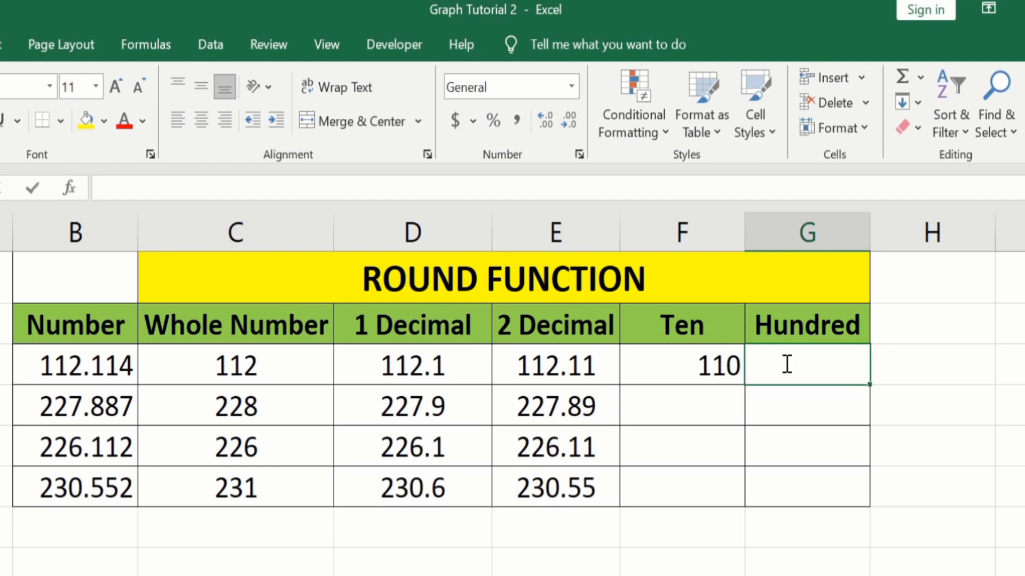
pyautogui.write('=round')
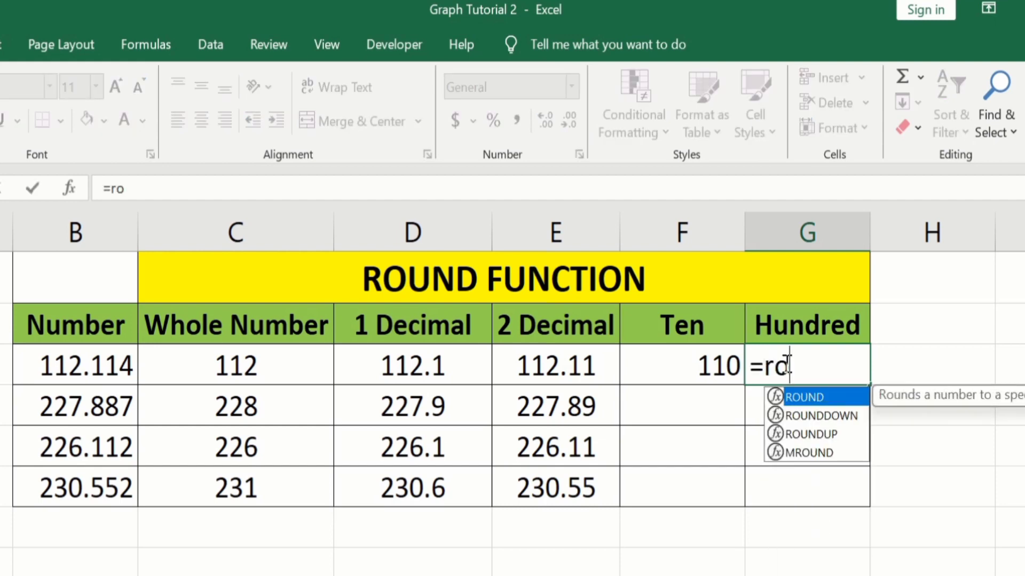
pyautogui.doubleClick(811, 397)
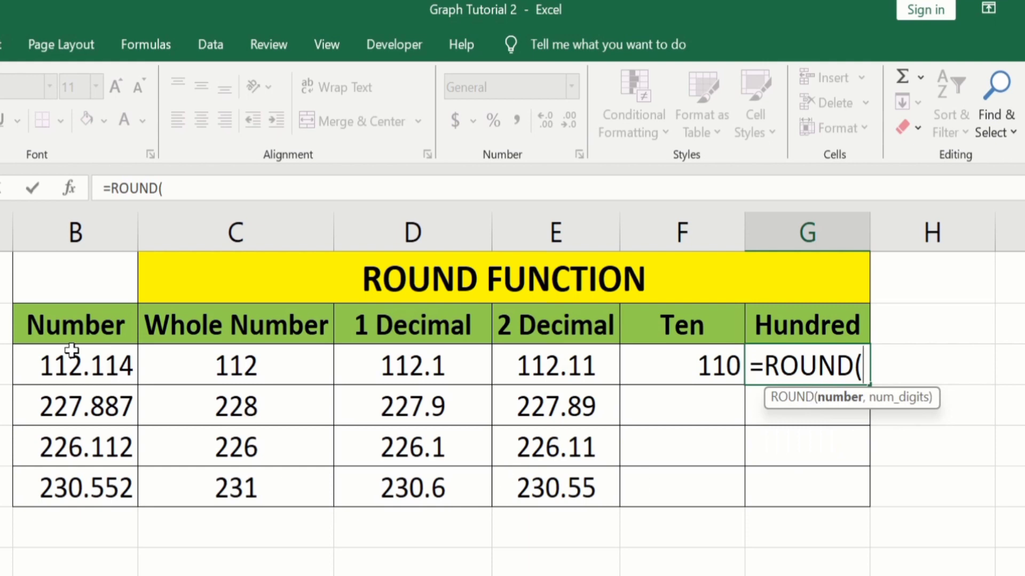
pyautogui.click(83, 362)
pyautogui.write(',')
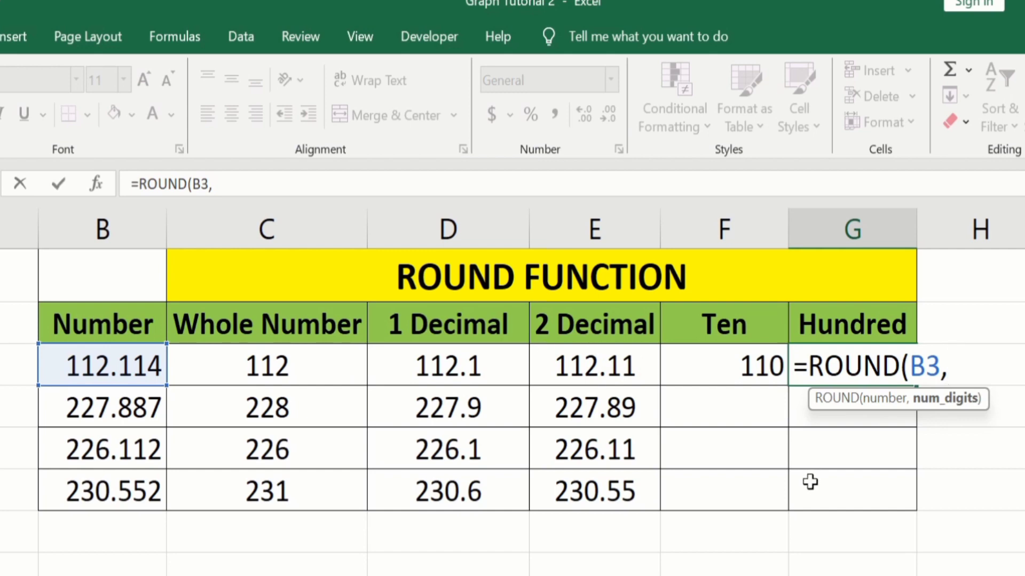
pyautogui.write('-2)')
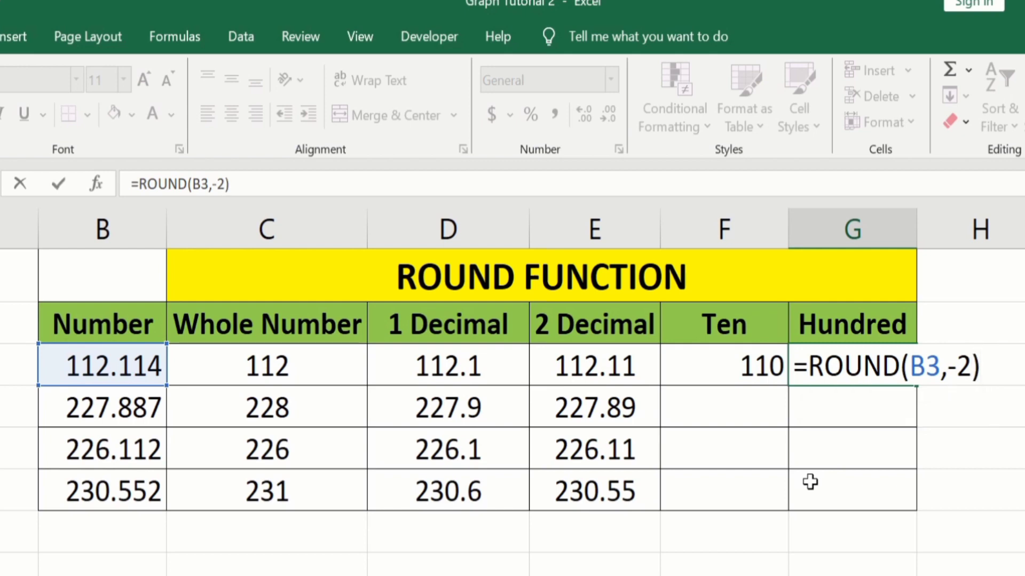
pyautogui.press('Return')
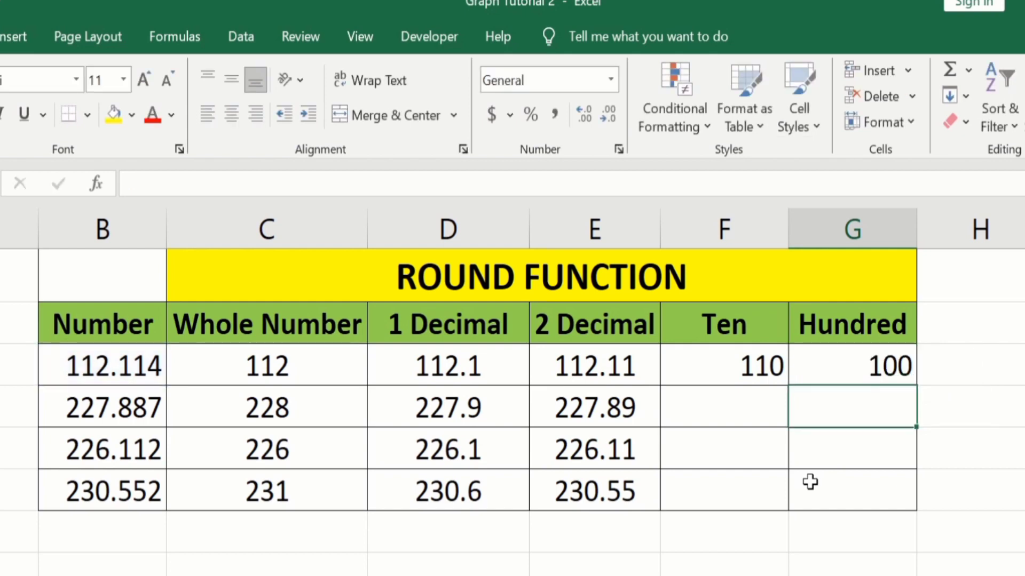